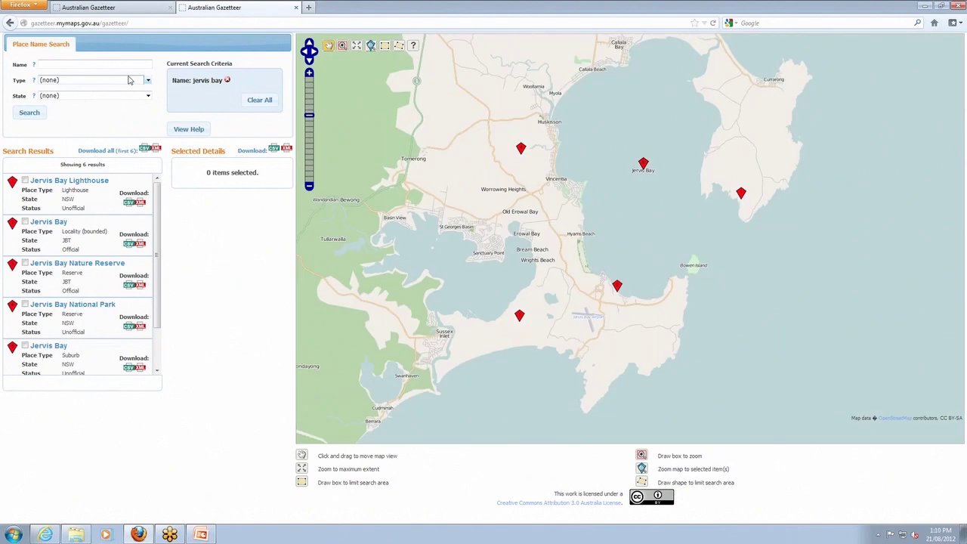
Step: View the details of the Jervis Bay National Park marker on the map and dismiss its pop-up
click(520, 149)
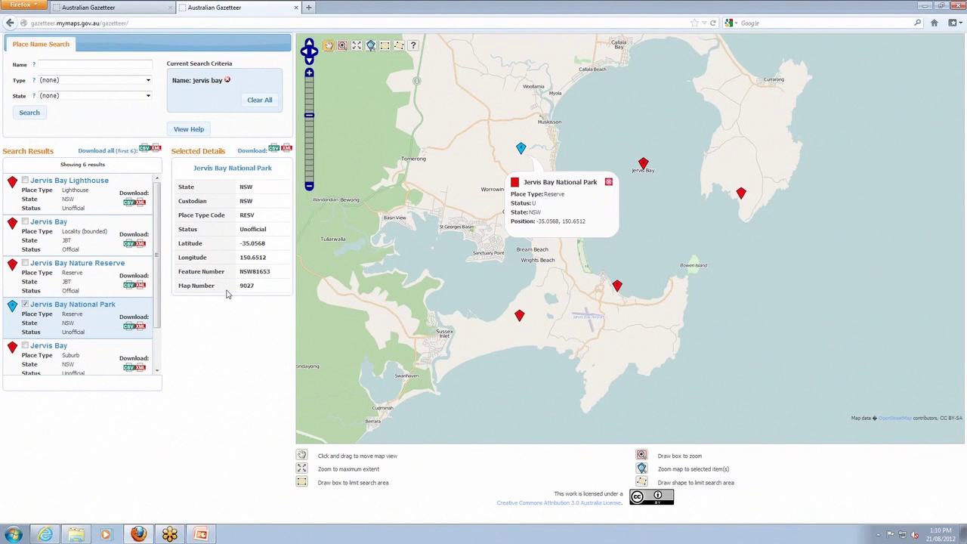
click(608, 182)
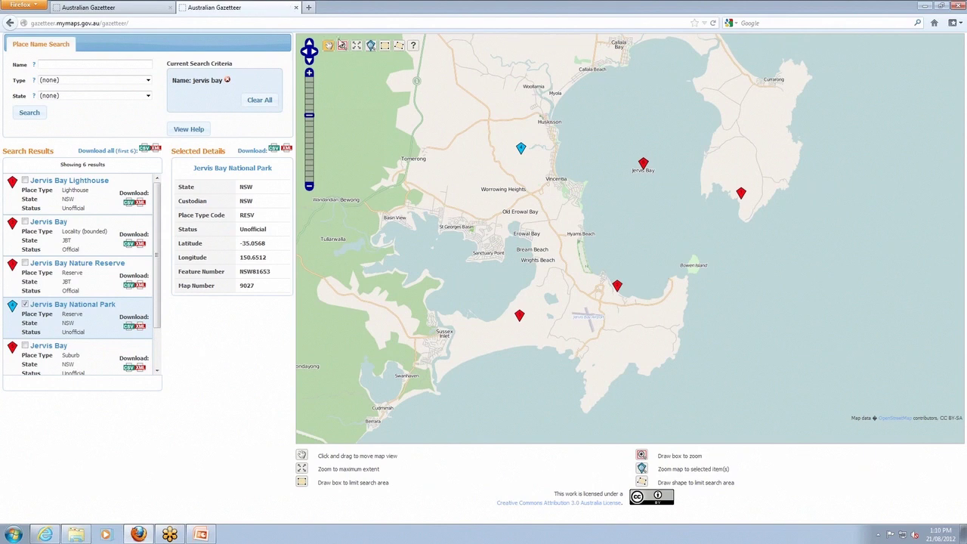
Step: Limit the search area with a box from Vincentia to Bowen Island and remove the "jervis bay" name criterion
click(385, 46)
drag(725, 155, 496, 337)
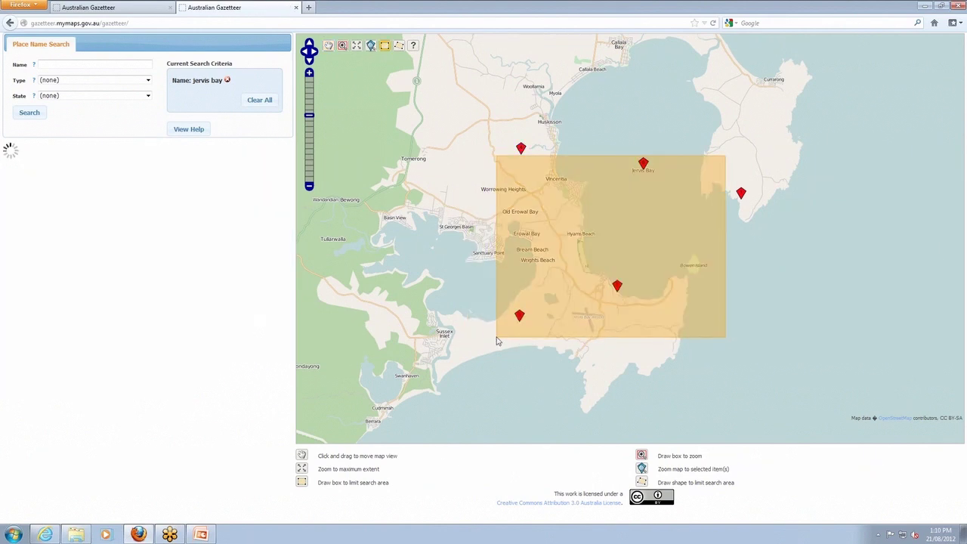
click(227, 80)
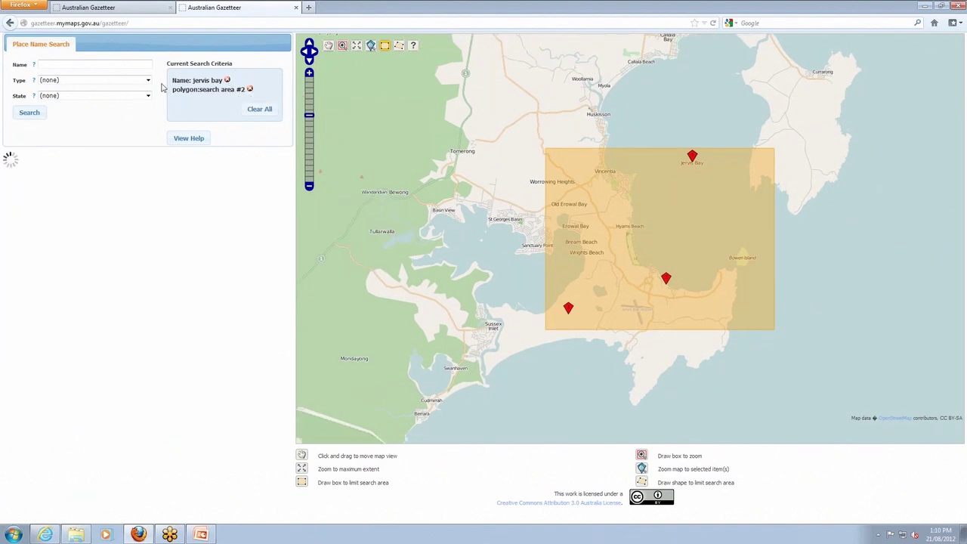
Step: Filter the places inside the search area by the place type Beach
click(149, 82)
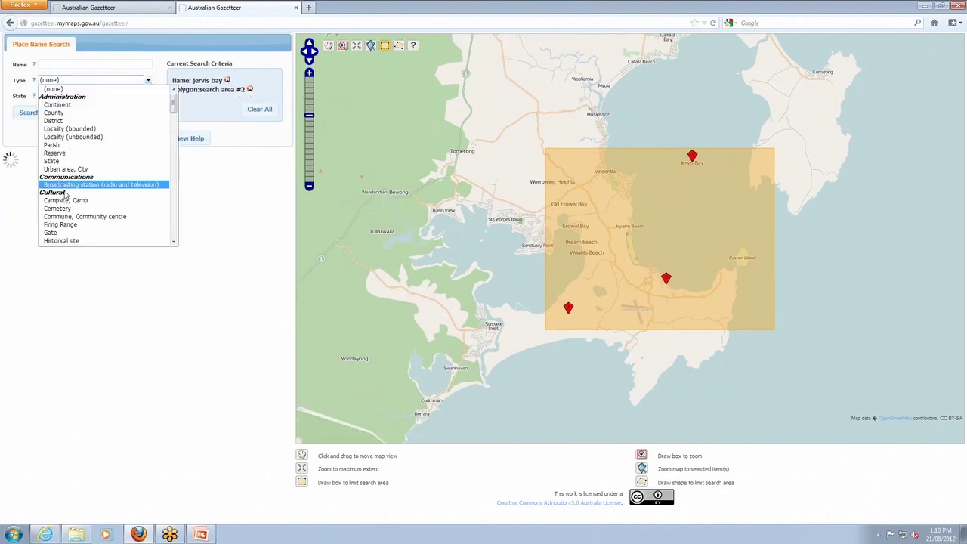
scroll(66, 189, down, 5)
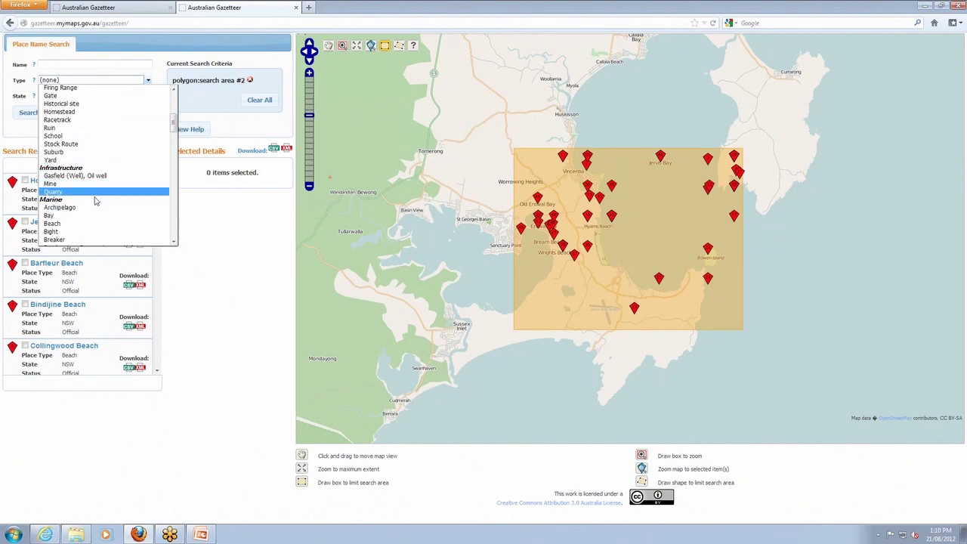
click(57, 224)
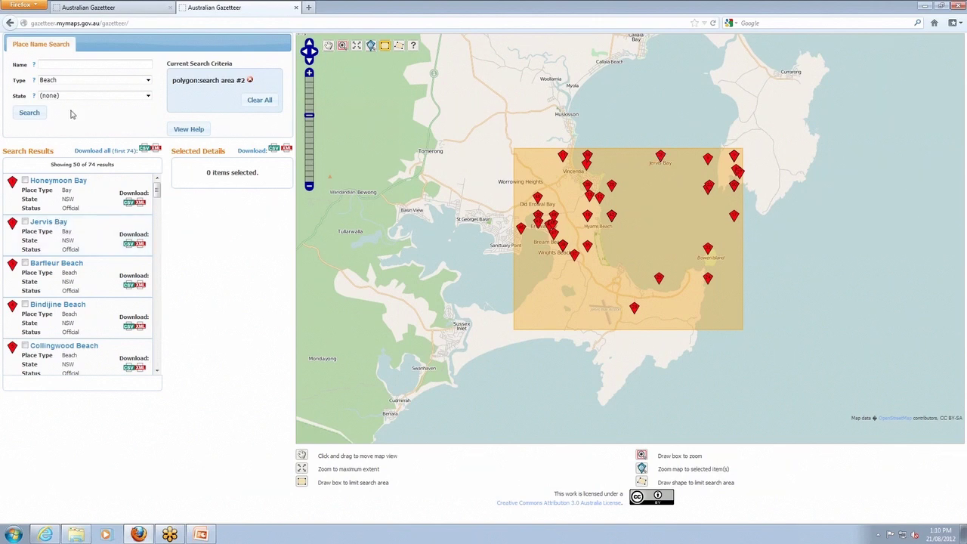
click(38, 118)
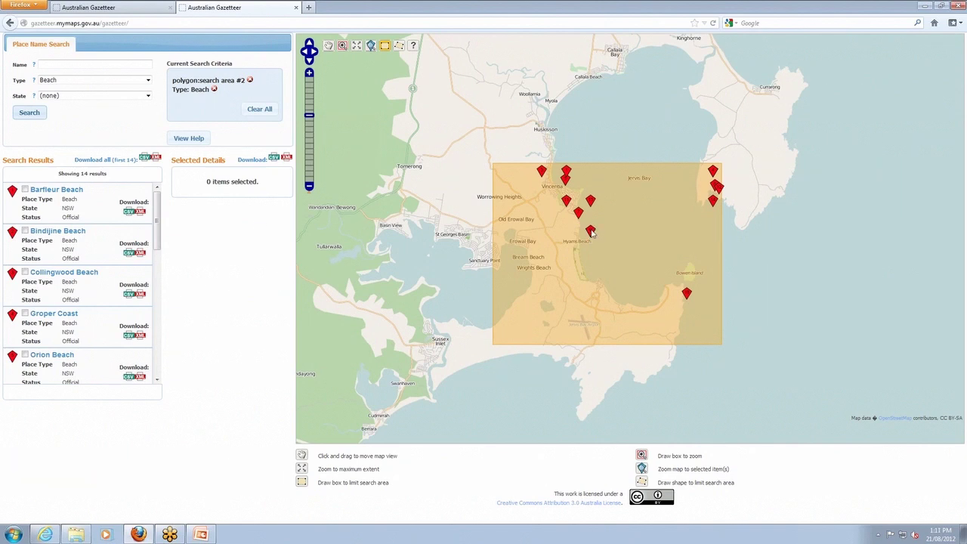
Step: Select Barfleur Beach, Hyams Beach, Bindijine Beach, Groper Coast, Greenfield Beach and Murrays Beach in the search results
click(24, 190)
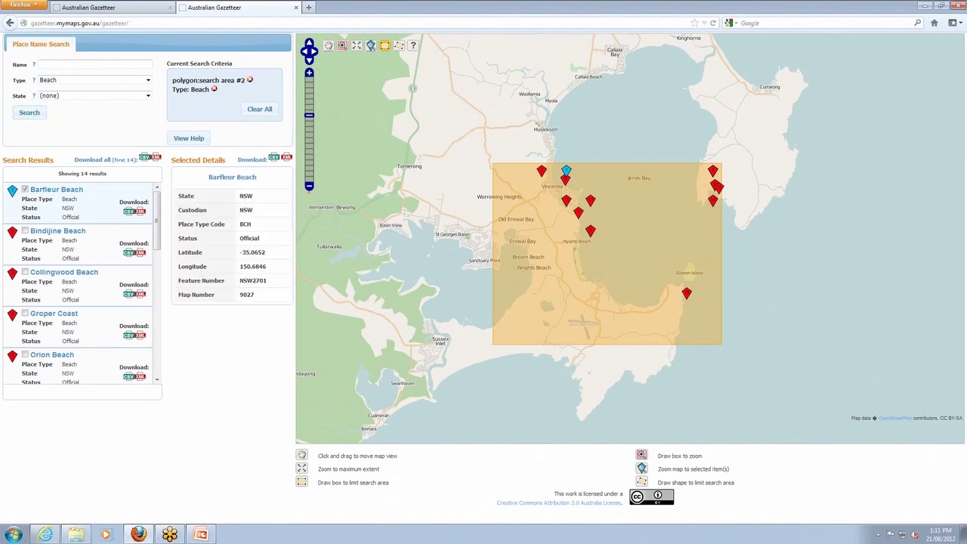
scroll(155, 329, down, 1)
scroll(155, 329, down, 3)
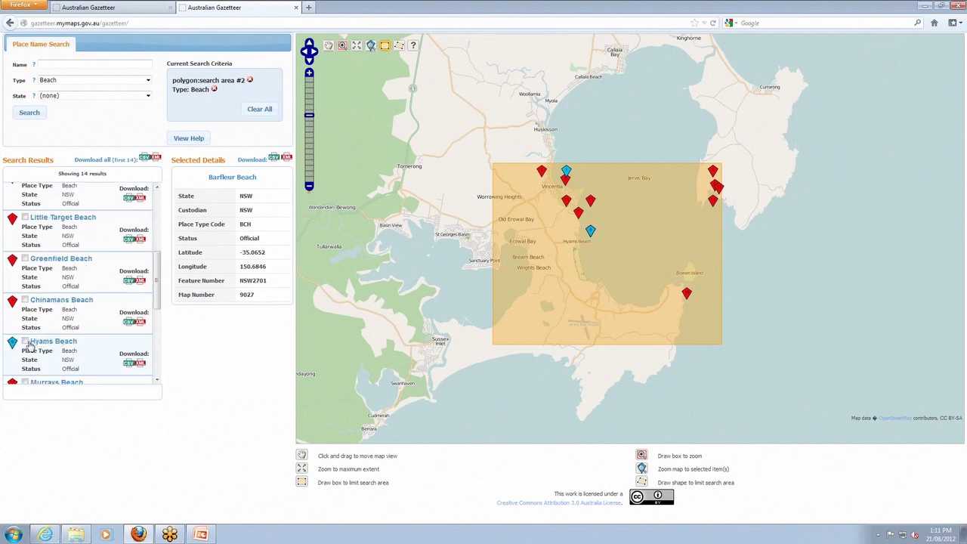
click(12, 343)
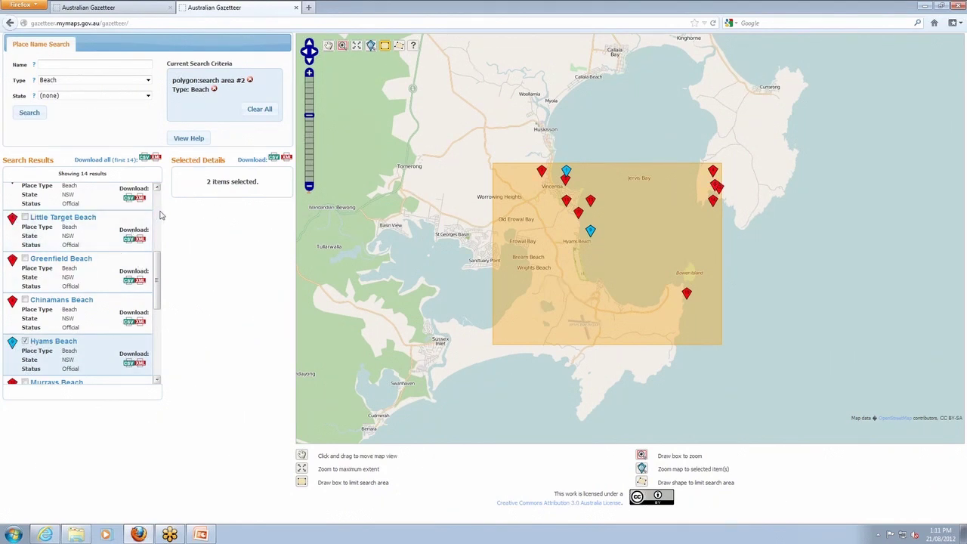
scroll(114, 250, up, 5)
click(16, 234)
click(151, 330)
scroll(160, 330, down, 1)
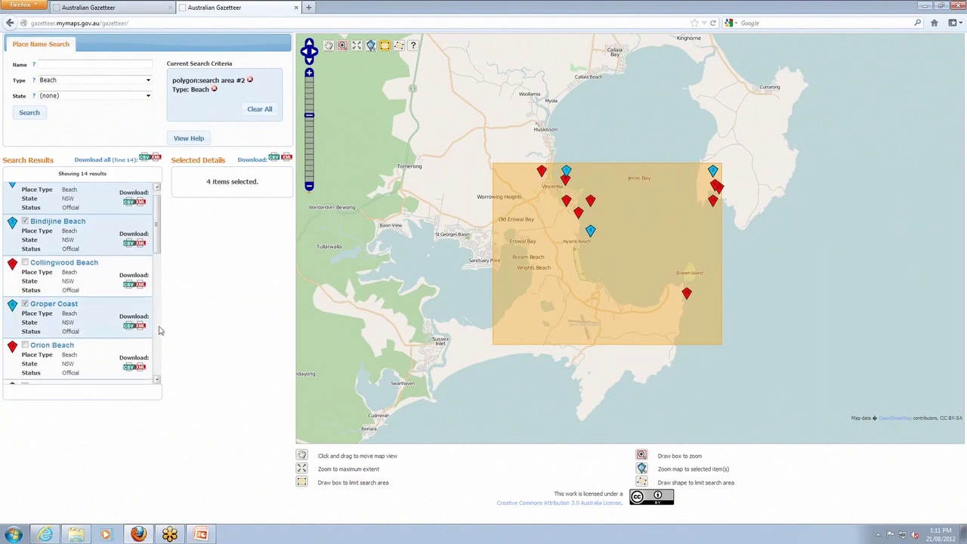
scroll(113, 302, down, 4)
click(39, 261)
click(27, 382)
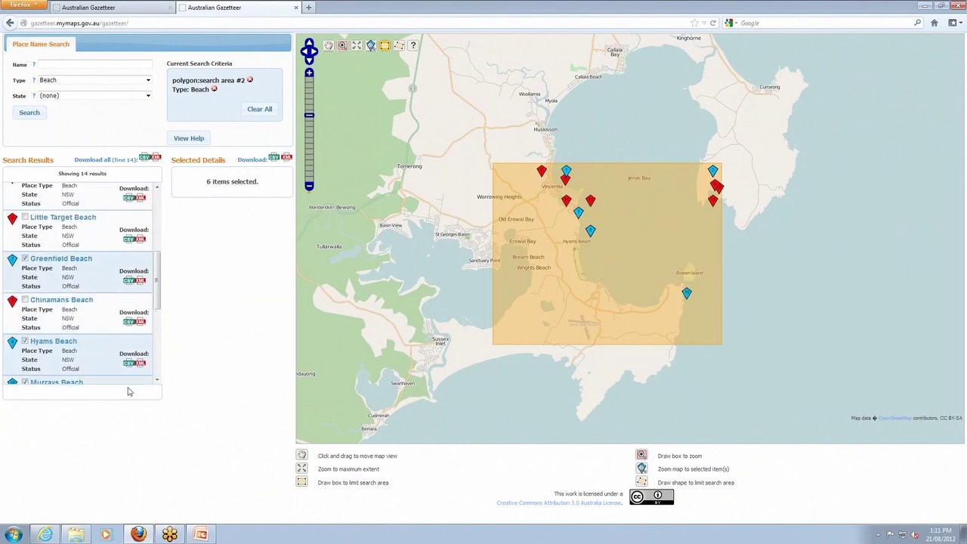
Step: Download the selected beaches as a CSV file and open it in Microsoft Excel
click(275, 159)
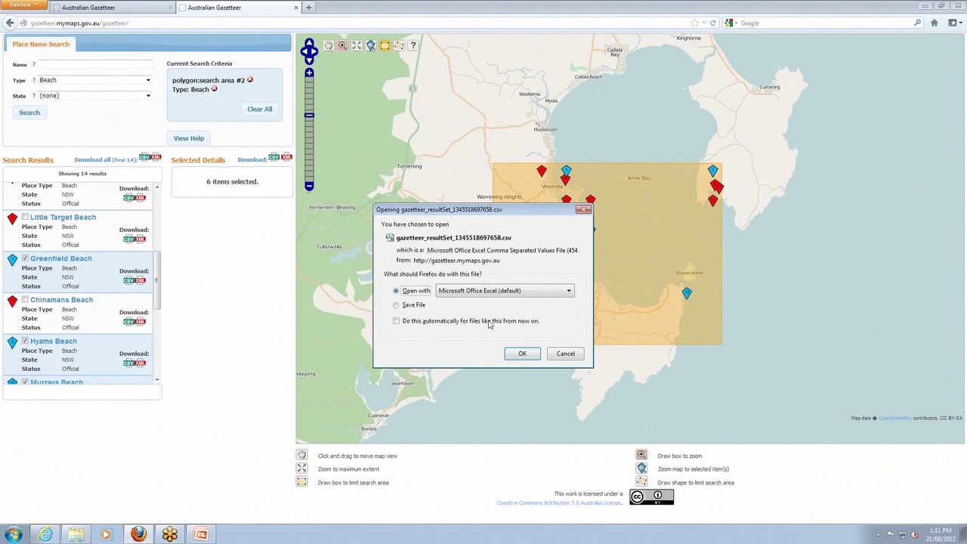
click(521, 355)
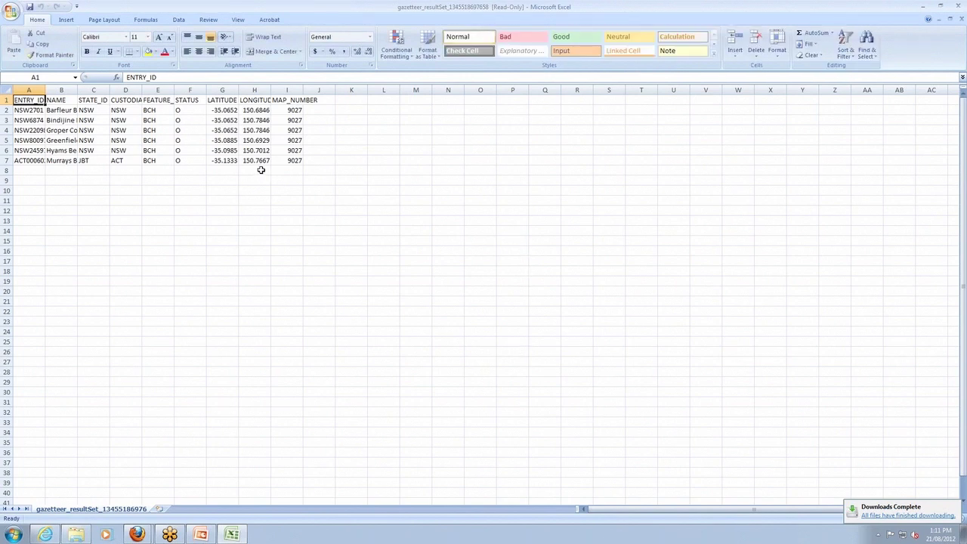
Step: Fit the ENTRY_ID, NAME, LATITUDE, LONGITUDE and MAP_NUMBER columns to the width of their contents
double_click(46, 90)
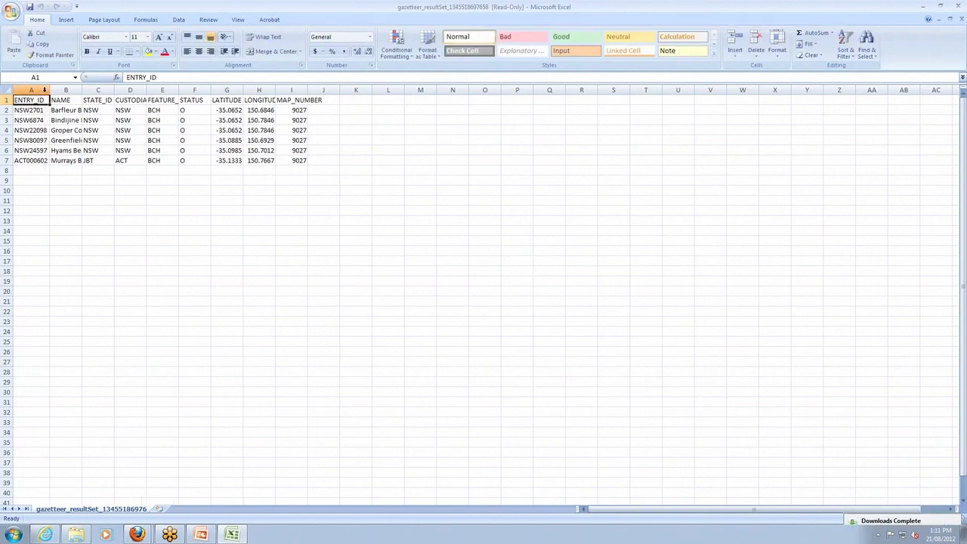
double_click(81, 90)
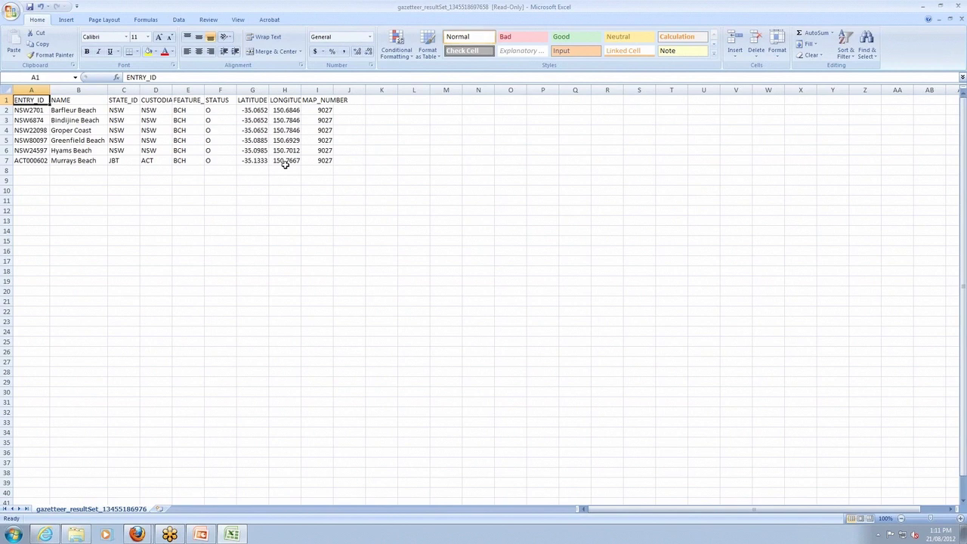
double_click(269, 90)
double_click(303, 90)
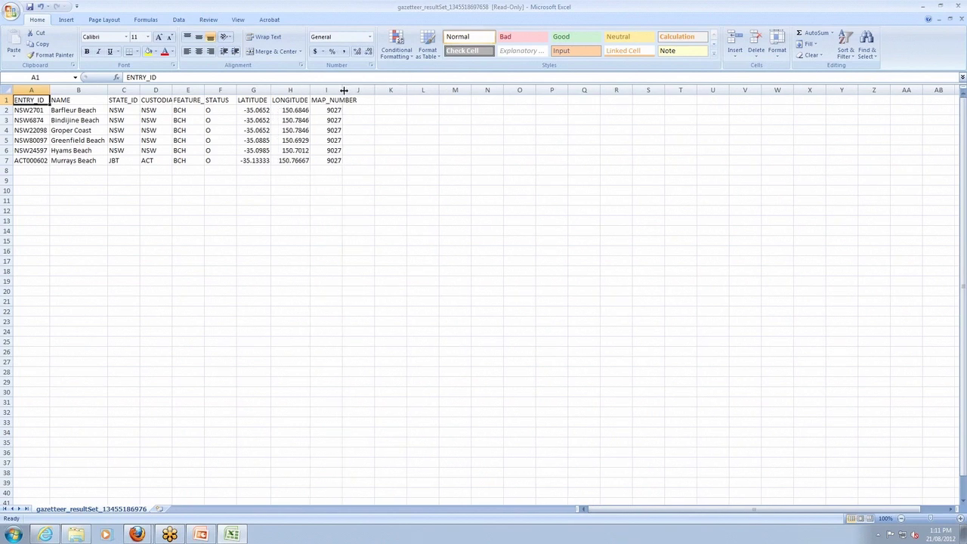
double_click(345, 89)
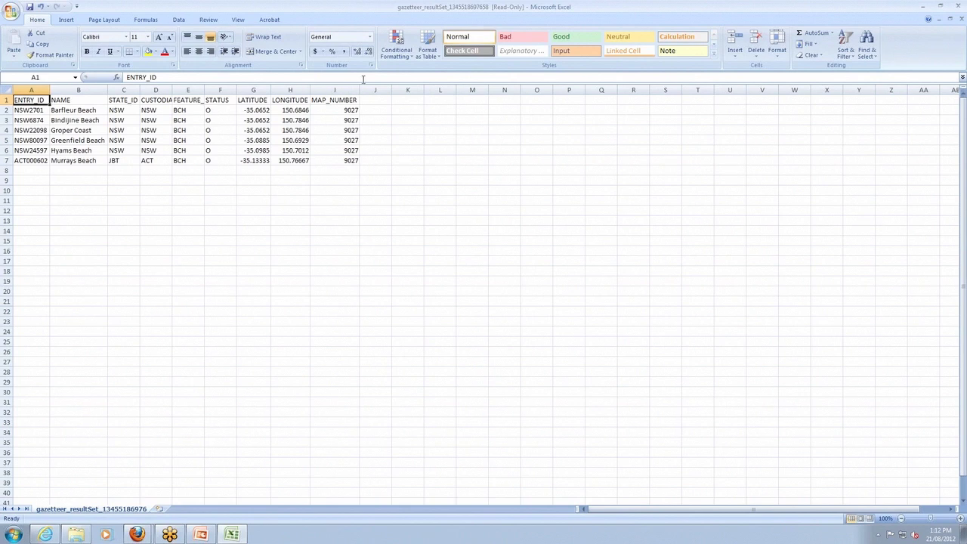
Step: Return to the gazetteer in Firefox, dismissing the Downloads window, and remove the search area and Beach type criteria
click(922, 8)
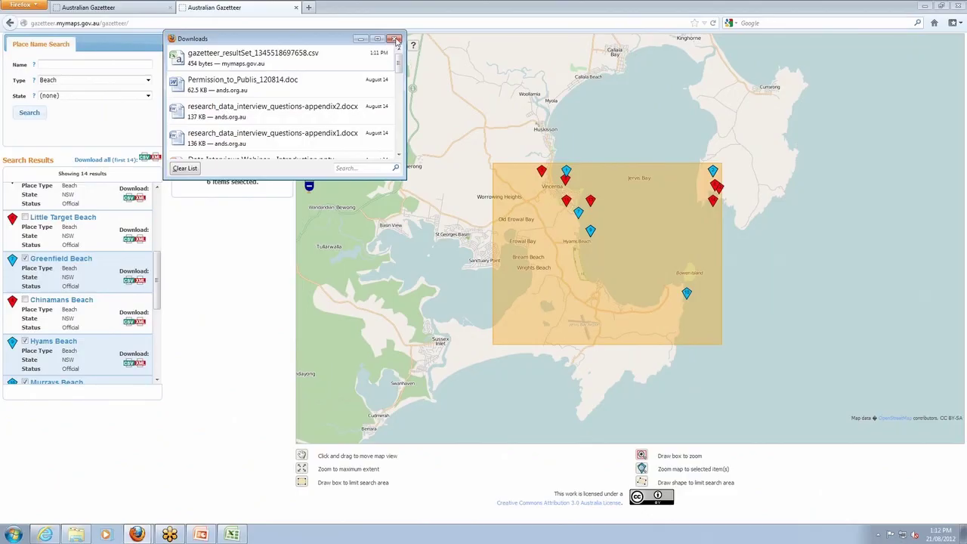
click(395, 39)
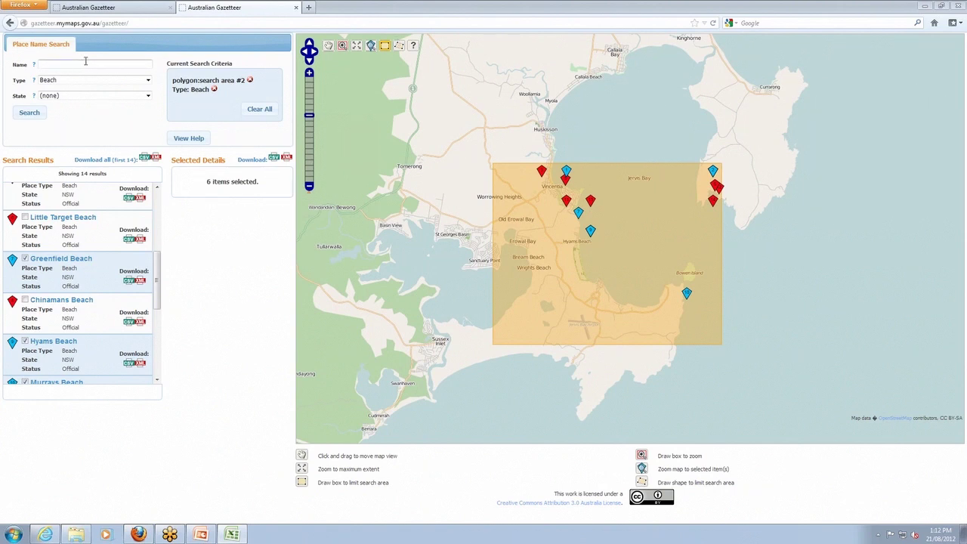
click(250, 81)
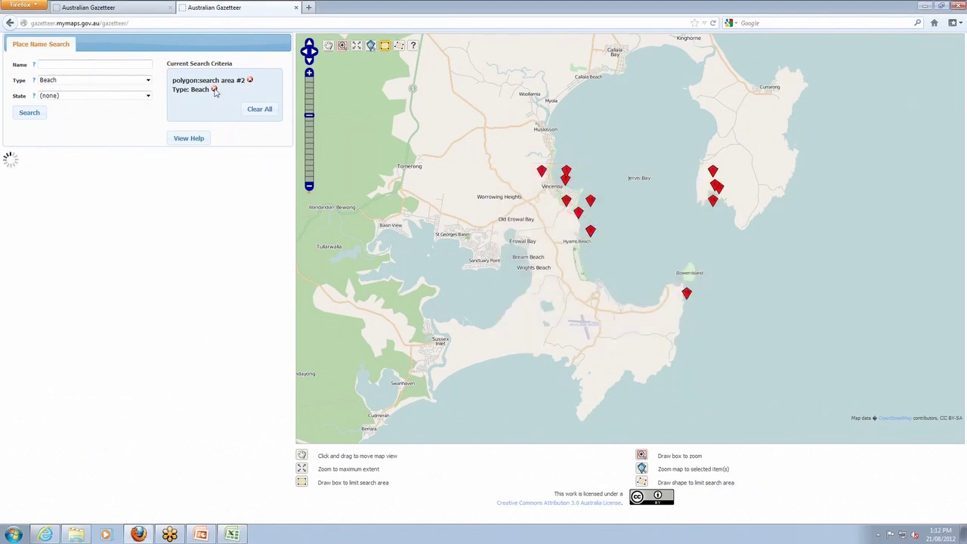
click(214, 89)
Step: Search for places by the name "greg"
click(117, 67)
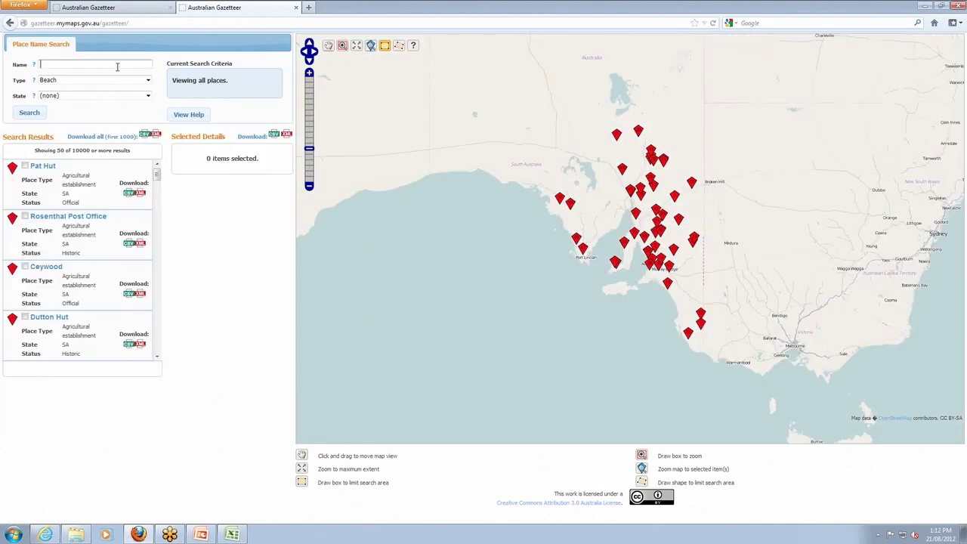
text(Bondi)
key(Return)
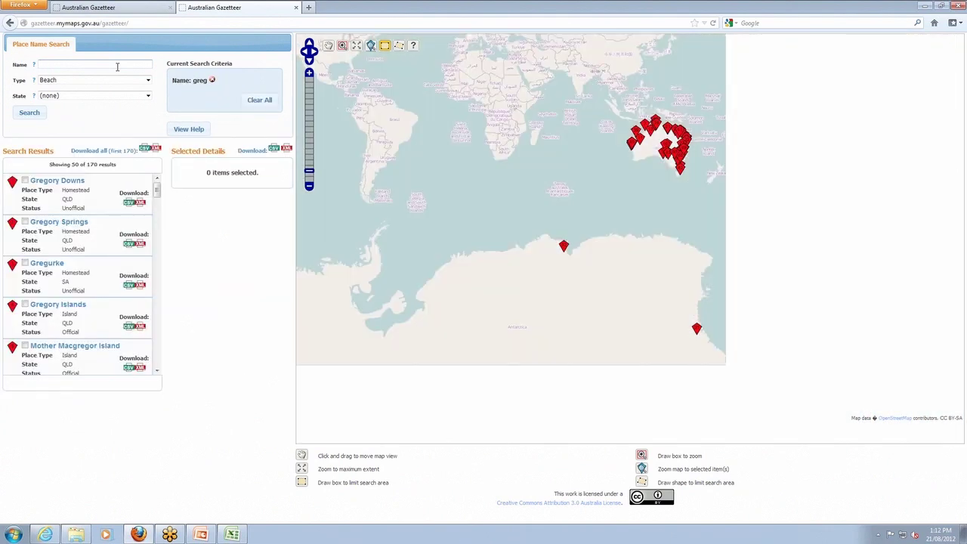
Step: Zoom the map out beyond Australia and rerun the place search
click(120, 68)
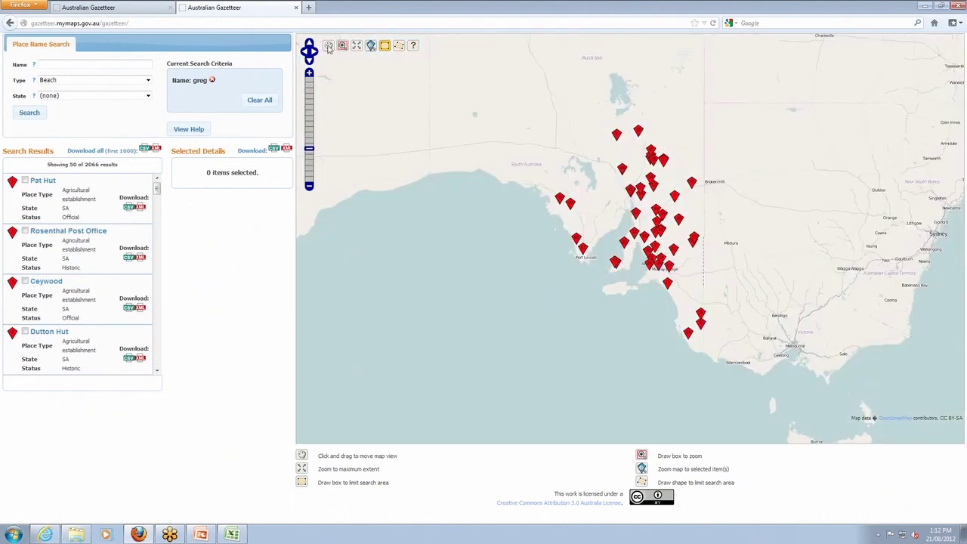
click(329, 46)
click(309, 167)
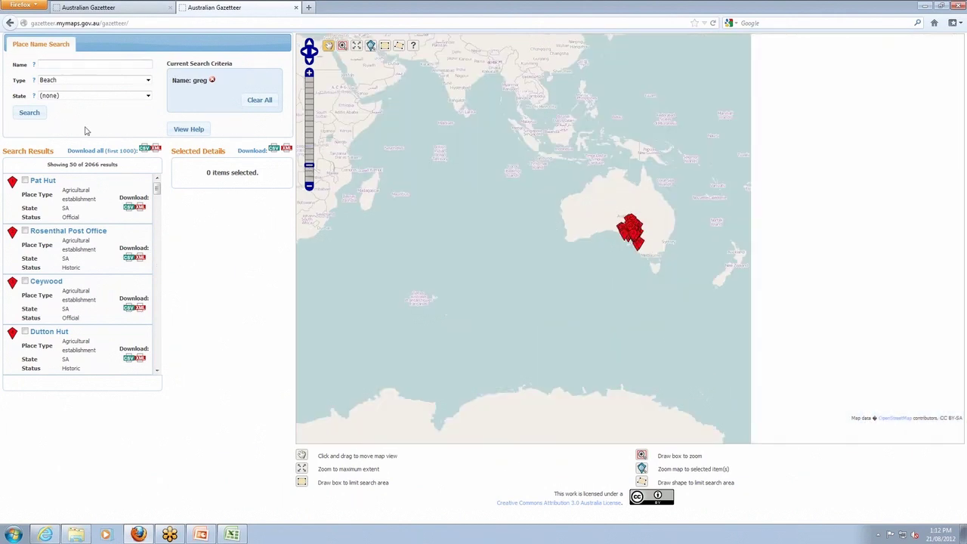
click(24, 113)
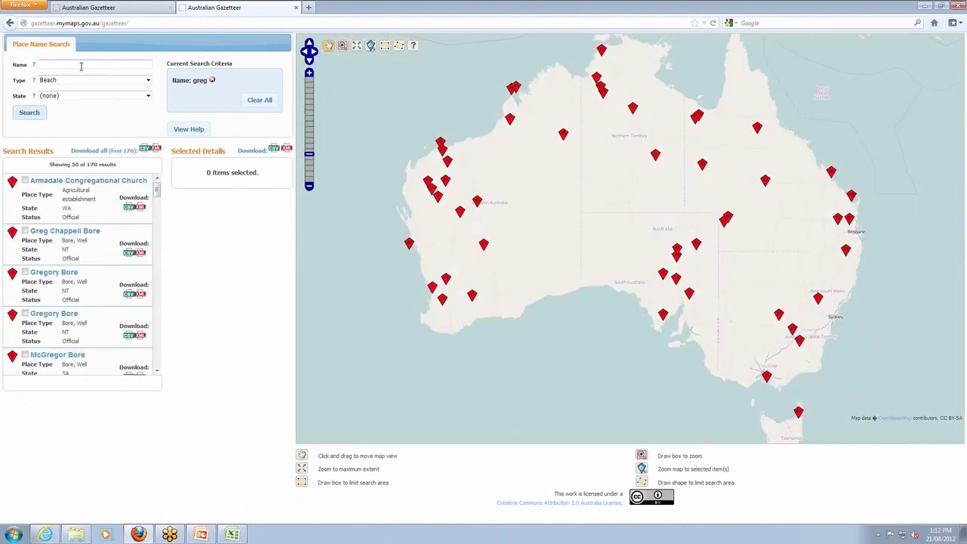
Step: Clear all search criteria and search for the name "greg" with no type or state filter
click(79, 65)
text(greg)
click(255, 102)
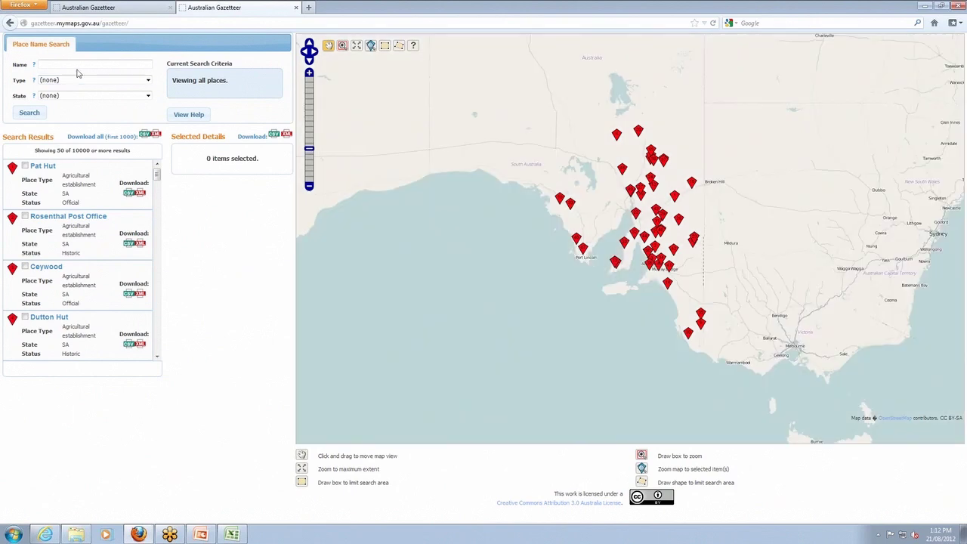
click(77, 66)
text(greg)
click(34, 113)
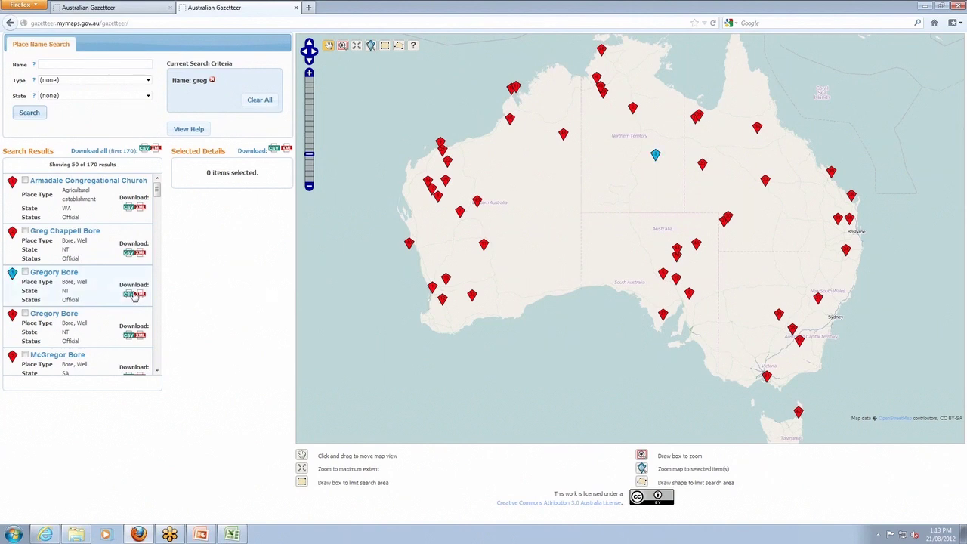
Step: View the details of Greg Chappell Bore from the search results
click(12, 232)
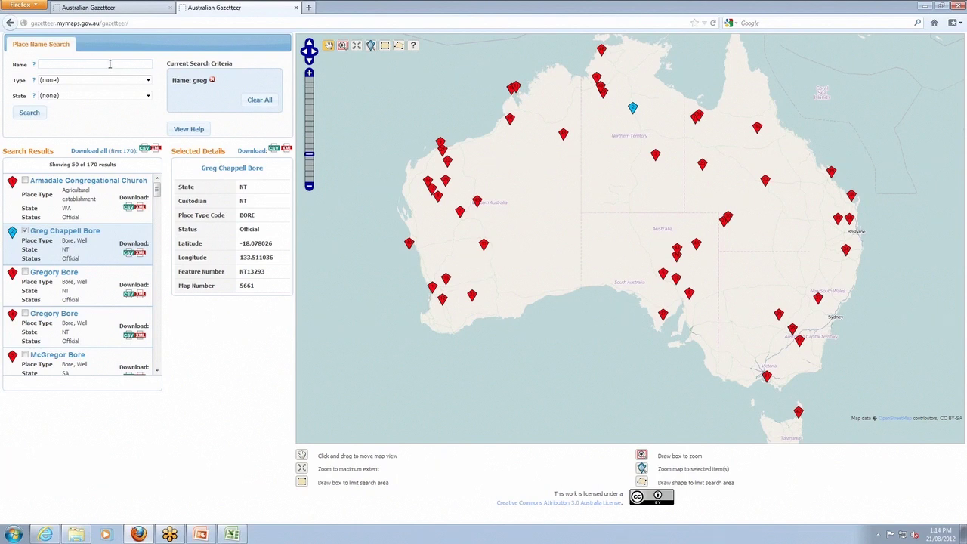
Step: Limit the "greg" search to a box drawn over the south-western corner of Western Australia
click(384, 46)
mouse_move(417, 299)
mouse_down()
mouse_move(424, 313)
mouse_move(456, 310)
mouse_move(453, 283)
mouse_move(447, 318)
mouse_up()
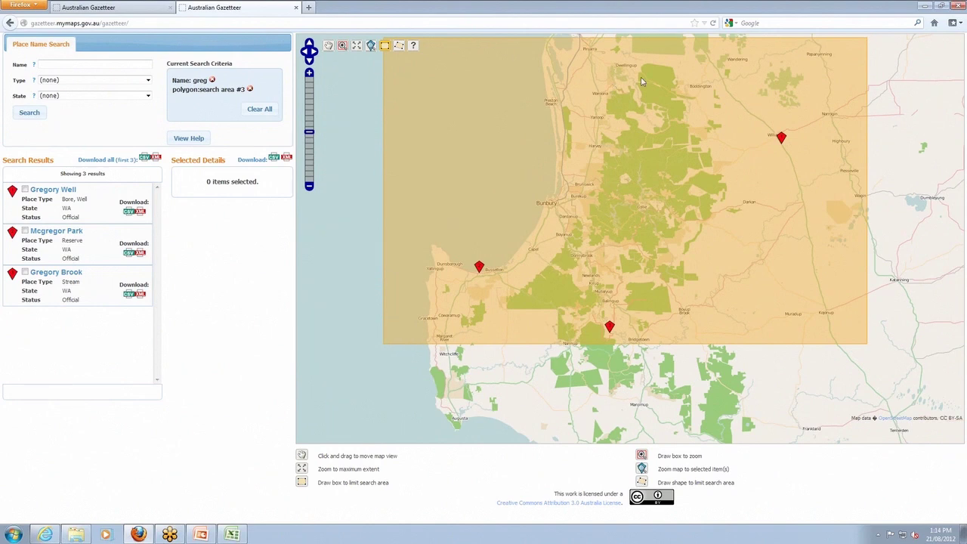
Step: Examine the map north of the drawn search area, closing in on Perth's city centre and Kings Park
click(329, 46)
drag(597, 106, 572, 395)
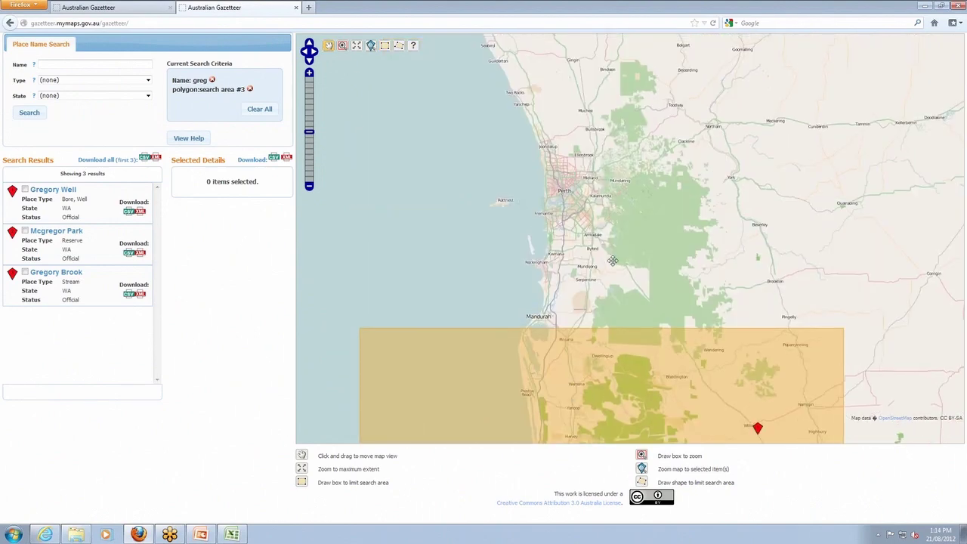
drag(596, 255, 612, 316)
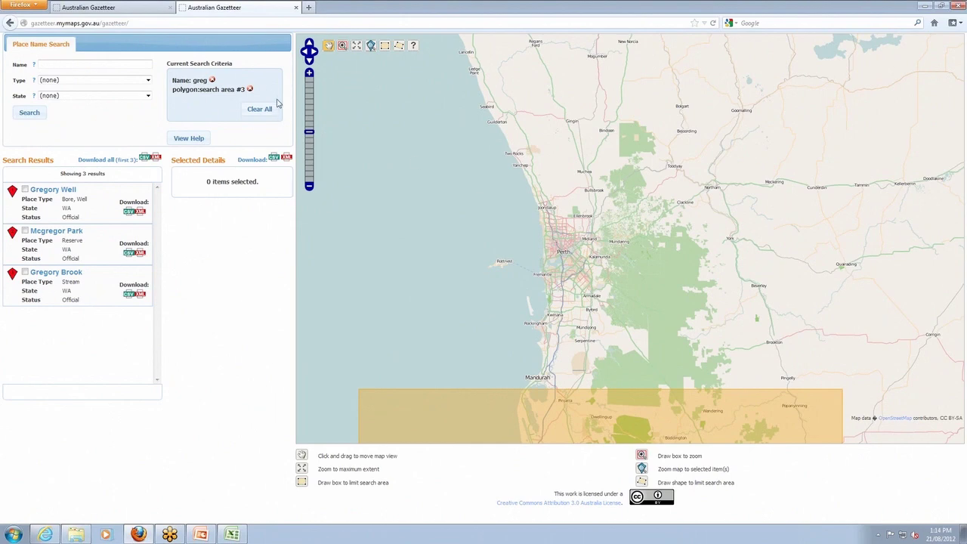
click(309, 115)
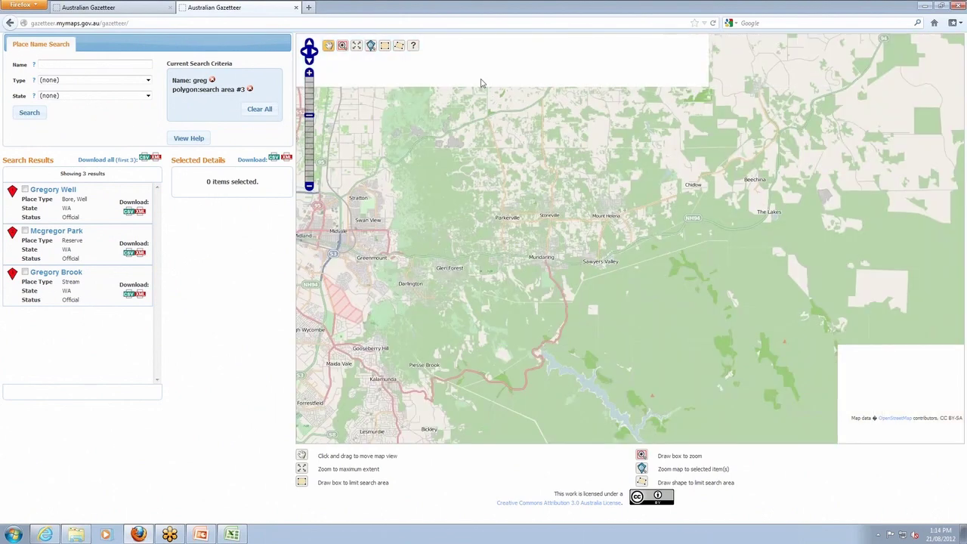
click(342, 47)
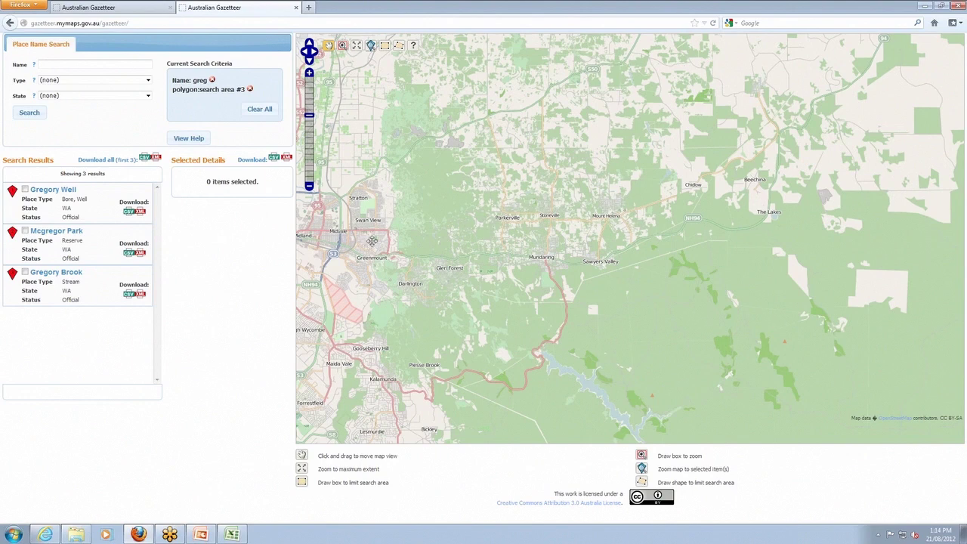
drag(372, 241, 675, 229)
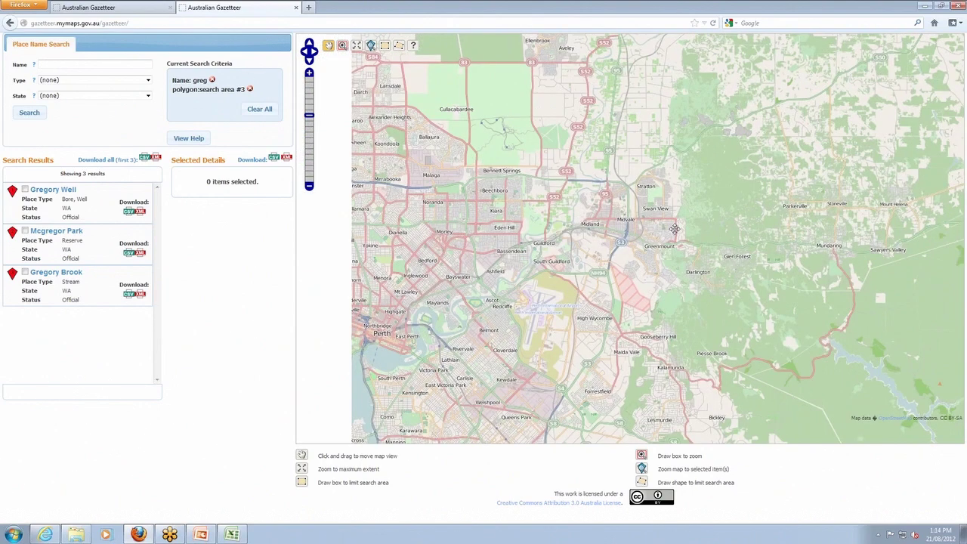
scroll(512, 312, up, 1)
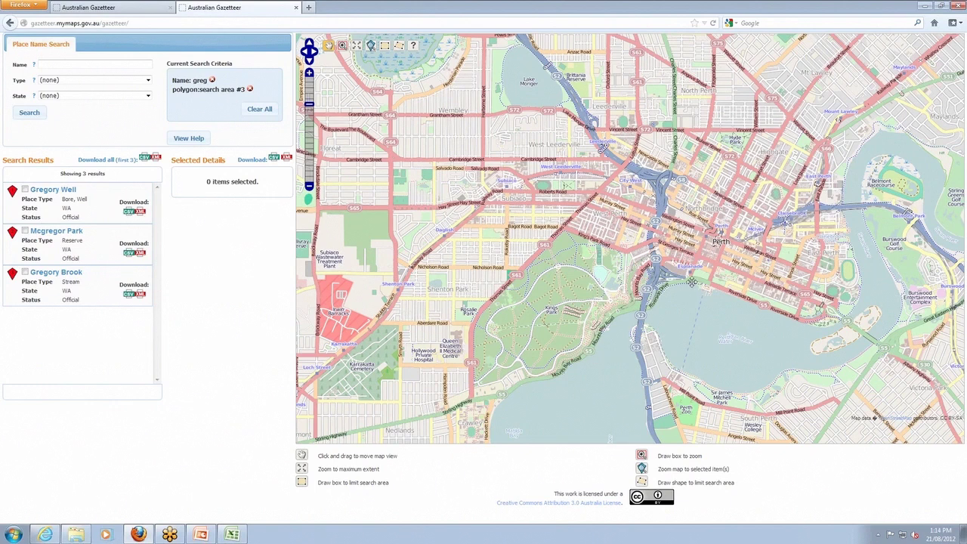
drag(663, 282, 656, 283)
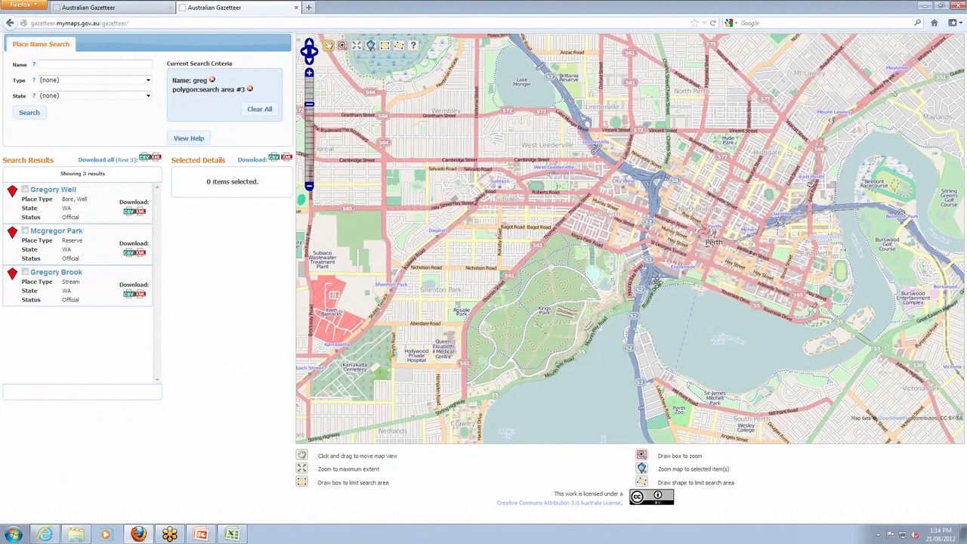
Step: Examine street-level map detail in central Perth around The Esplanade and the Perth Convention Exhibition Centre
scroll(655, 283, up, 2)
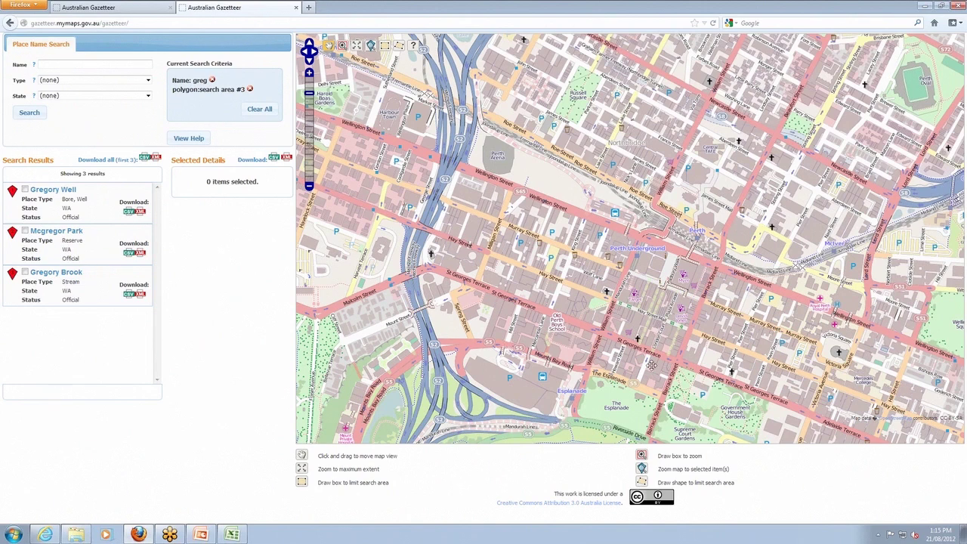
drag(651, 363, 651, 236)
scroll(651, 237, down, 1)
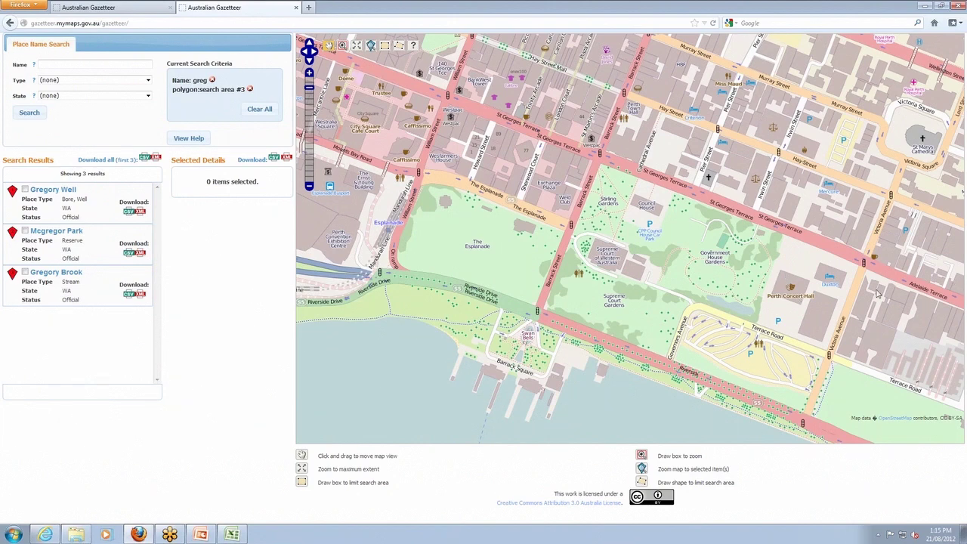
drag(874, 288, 592, 285)
drag(261, 285, 617, 271)
drag(302, 273, 531, 322)
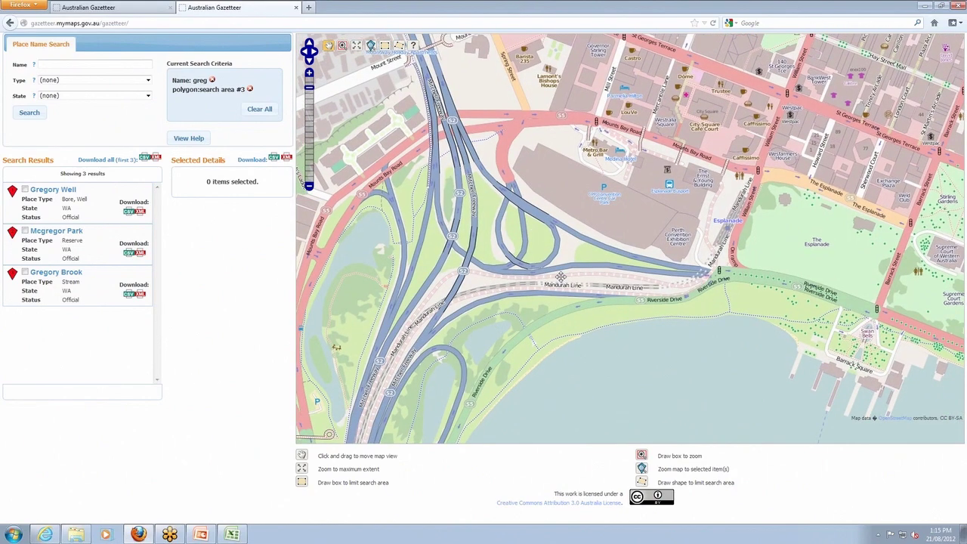
drag(560, 277, 593, 318)
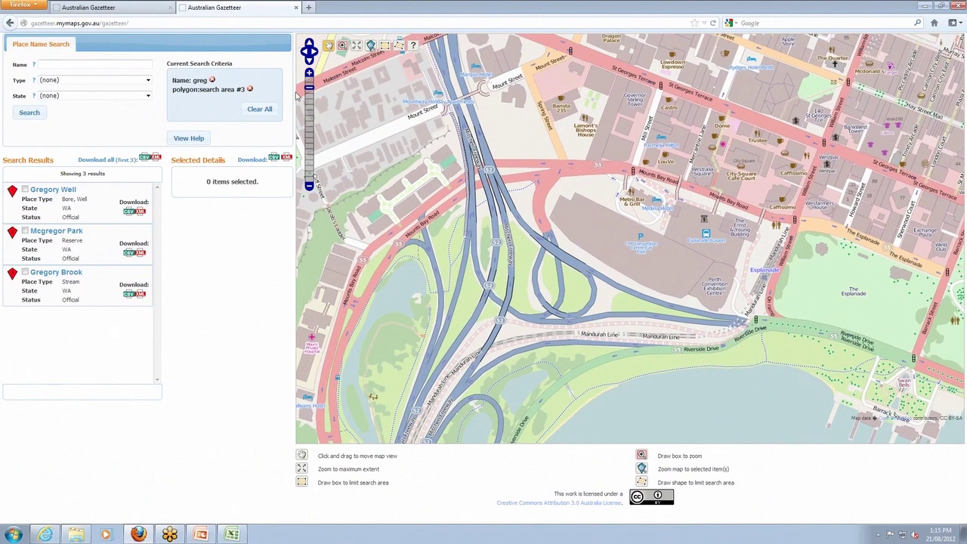
click(308, 84)
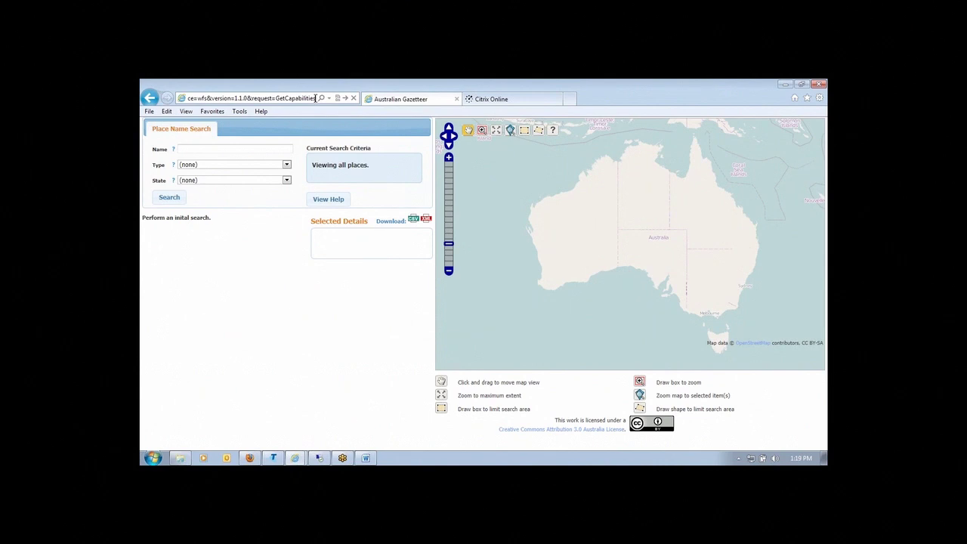
Step: In Internet Explorer, load the gazetteer's WFS version 1.1.0 GetCapabilities document from gazetteer.mymaps.gov.au/geoserver/wfs
click(315, 98)
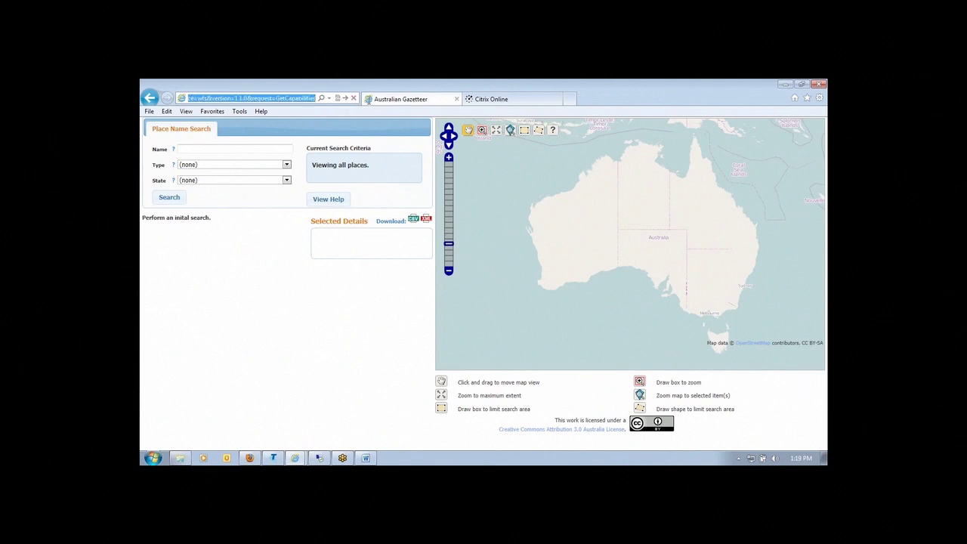
key(Return)
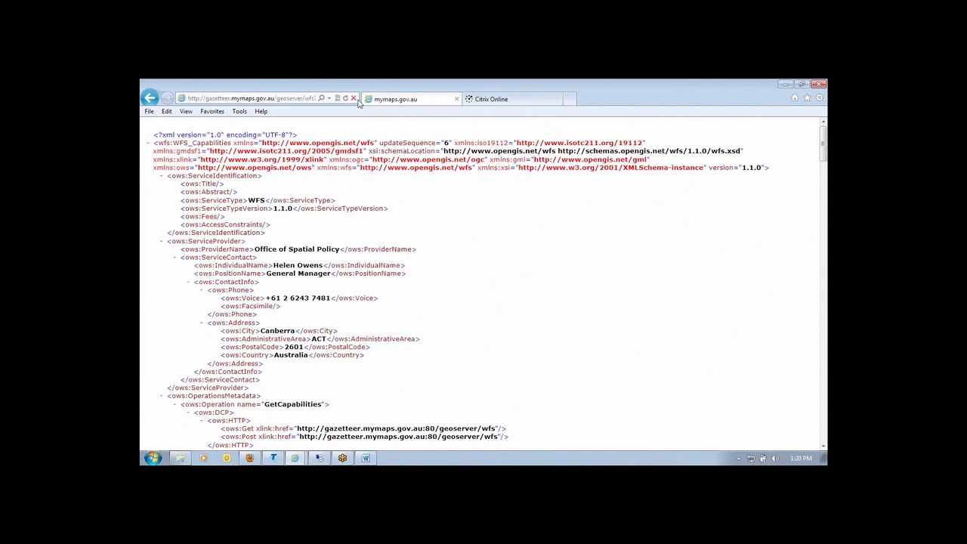
click(819, 99)
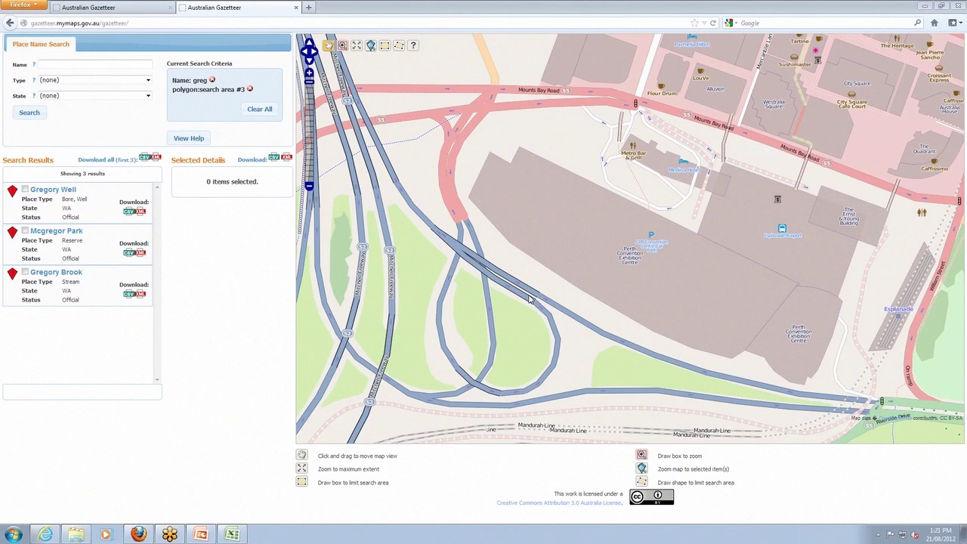
Step: Back in Firefox, zoom the gazetteer map out from the street-level view of central Perth
click(310, 123)
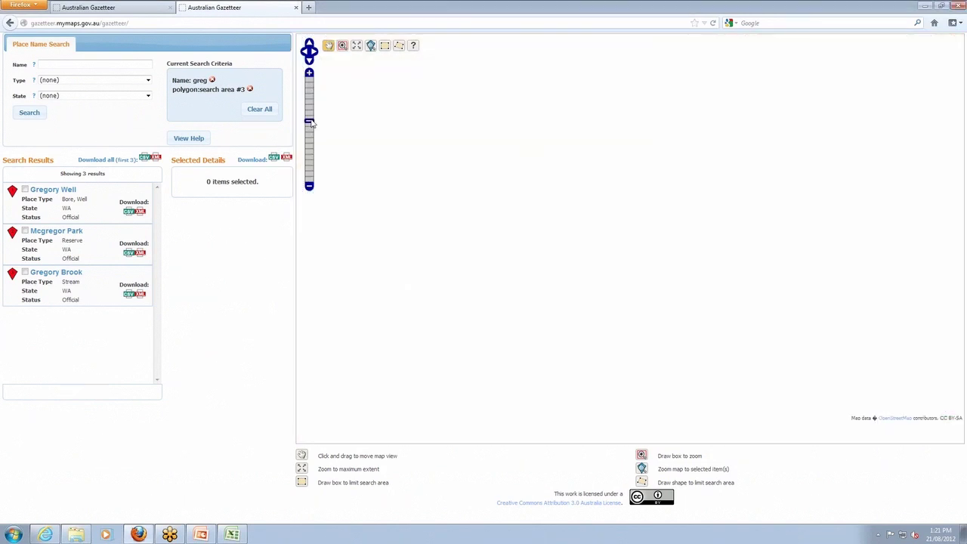